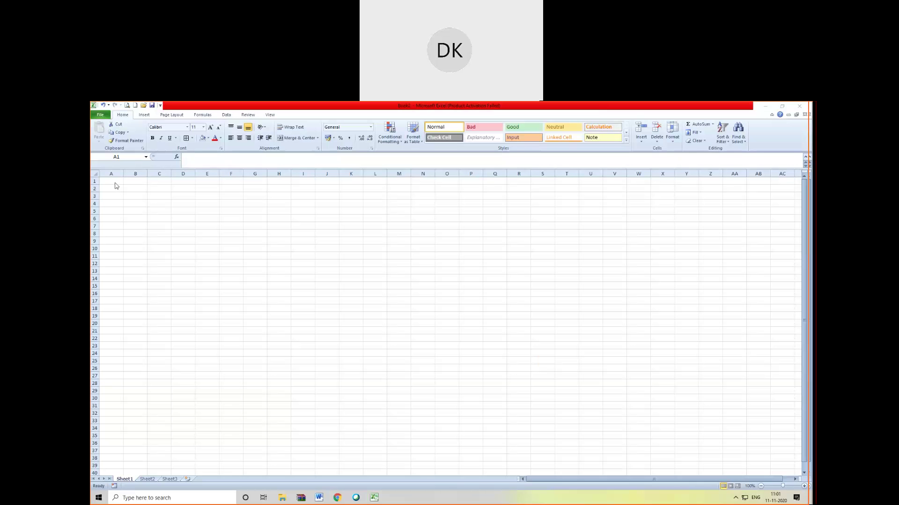
# Step: Enter the numbers 1 to 10 individually in cells A1 through A10
pyautogui.write('1')
pyautogui.press('Return')
pyautogui.write('2')
pyautogui.press('Return')
pyautogui.write('3')
pyautogui.press('Return')
pyautogui.write('4')
pyautogui.press('Return')
pyautogui.write('5')
pyautogui.press('Return')
pyautogui.write('6')
pyautogui.press('Return')
pyautogui.write('7')
pyautogui.press('Return')
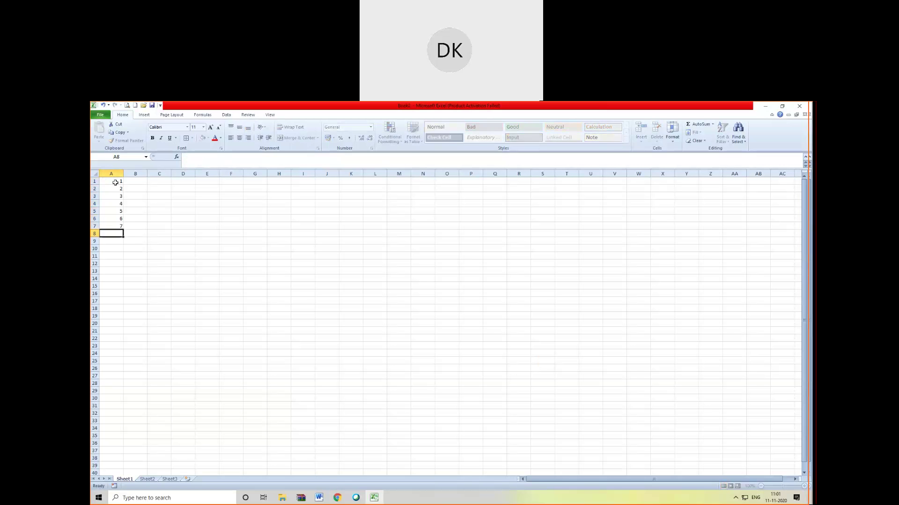
pyautogui.write('8')
pyautogui.press('Return')
pyautogui.write('9')
pyautogui.press('Return')
pyautogui.write('10')
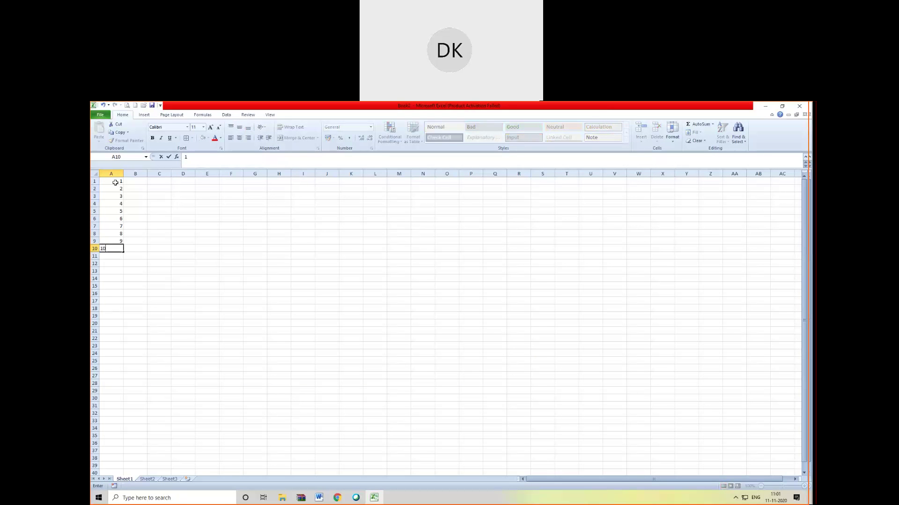
pyautogui.press('Tab')
# Step: Enter 1 in B1 and 2 in B2, and extend the pair as a number series down to B10
pyautogui.press('Up')
pyautogui.press('Up')
pyautogui.press('Up')
pyautogui.press('Up')
pyautogui.press('Up')
pyautogui.press('Up')
pyautogui.press('Up')
pyautogui.press('Up')
pyautogui.press('Up')
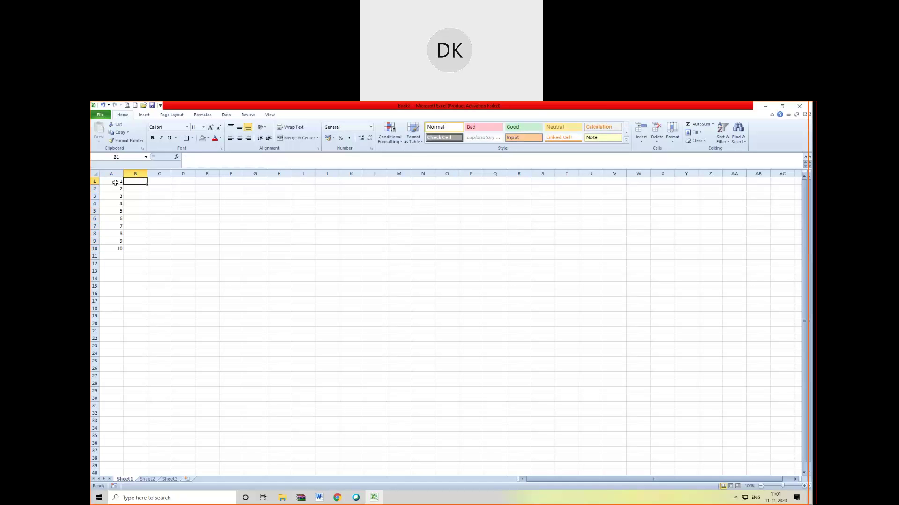
pyautogui.write('1')
pyautogui.press('Return')
pyautogui.write('2')
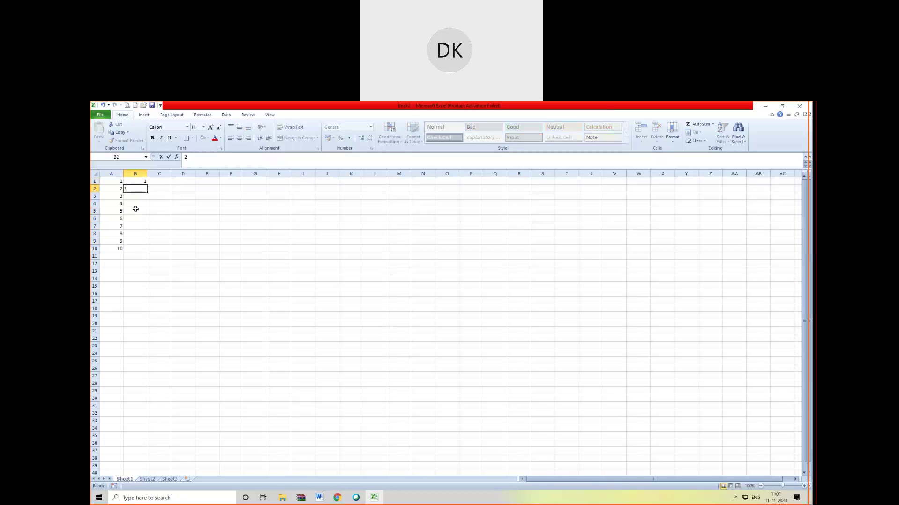
pyautogui.press('Return')
pyautogui.moveTo(136, 181); pyautogui.dragTo(147, 251)
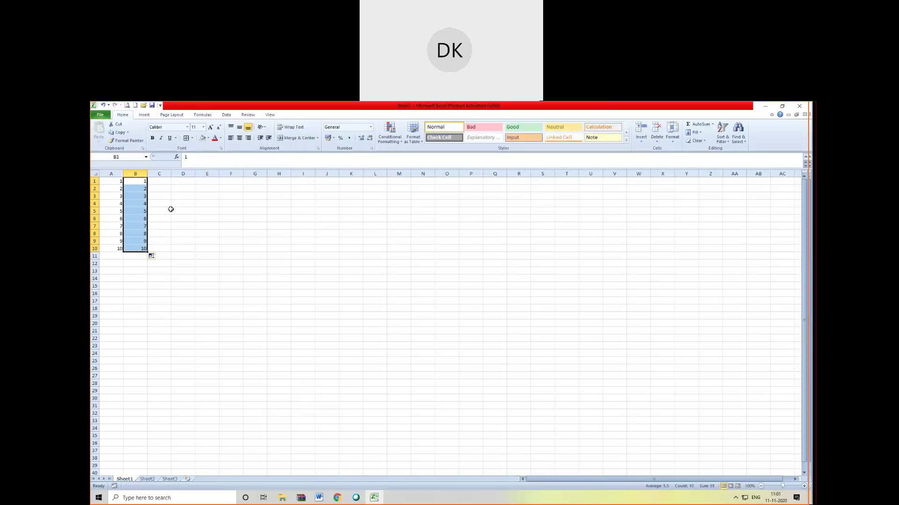
# Step: Enter 1 in C1 and the formula =C1+1 in C2, and fill the formula down to C10
pyautogui.click(166, 180)
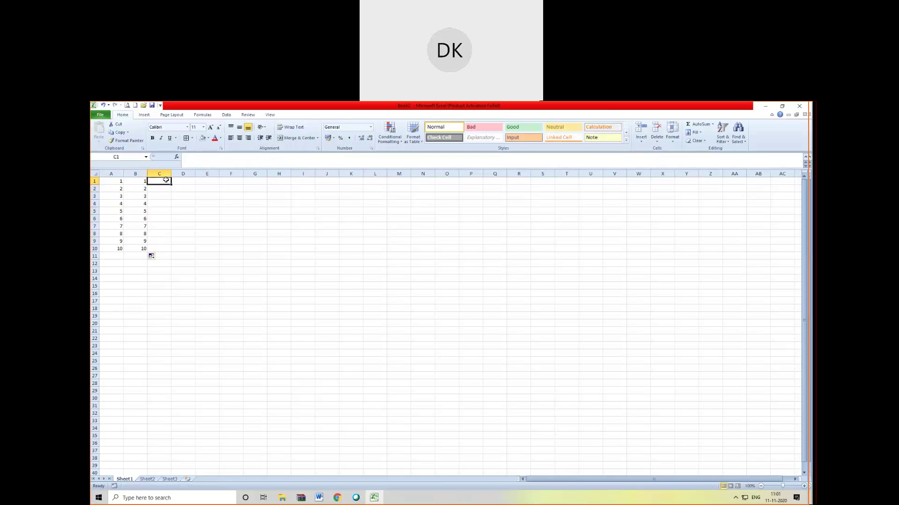
pyautogui.write('1')
pyautogui.press('Return')
pyautogui.write('=')
pyautogui.click(166, 180)
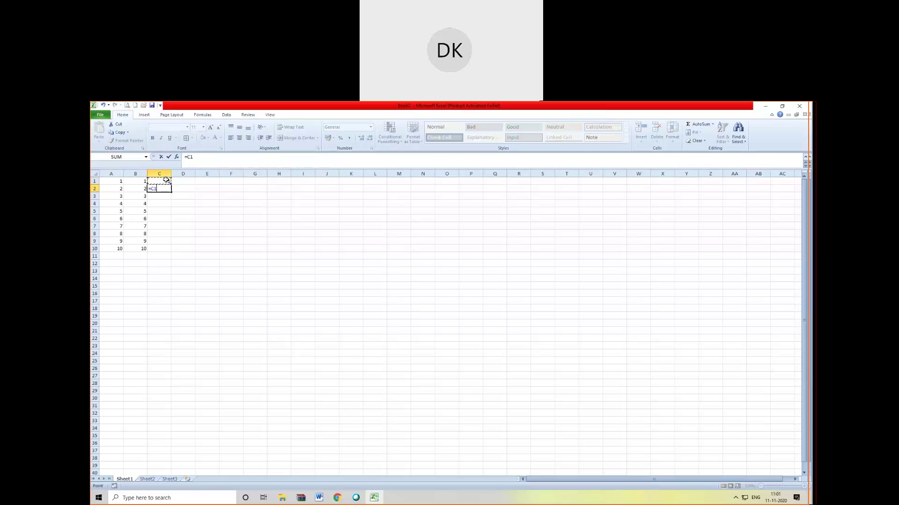
pyautogui.write('+1')
pyautogui.press('Return')
pyautogui.click(165, 190)
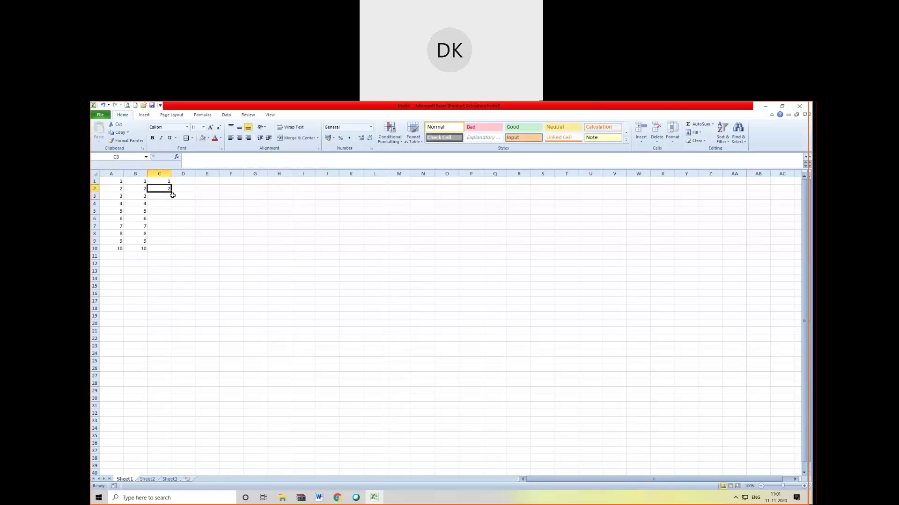
pyautogui.moveTo(172, 192); pyautogui.dragTo(174, 252)
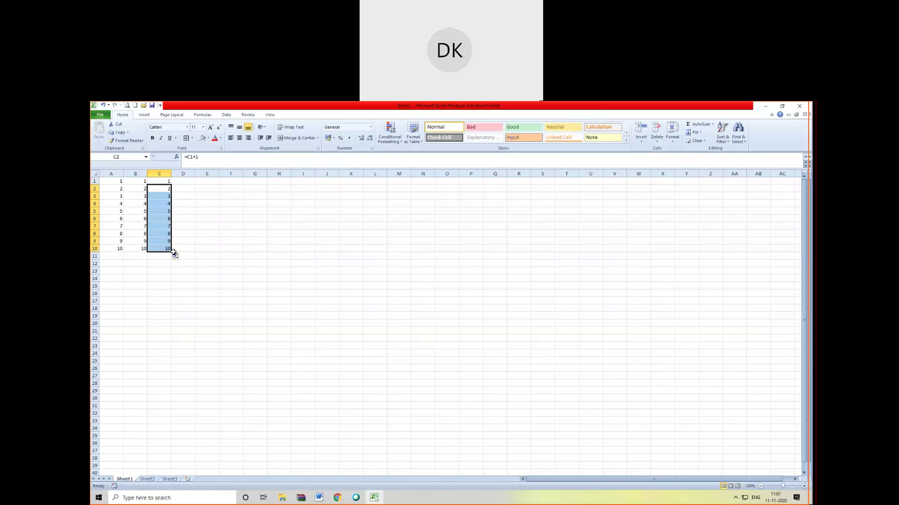
# Step: Enter 1 in D1, fill it down to D10, and set the fill option to Fill Series
pyautogui.click(186, 182)
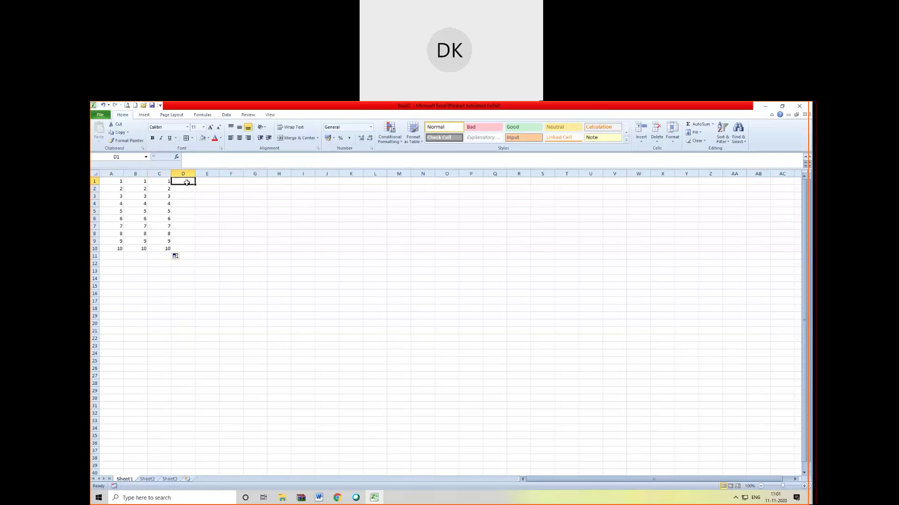
pyautogui.write('1')
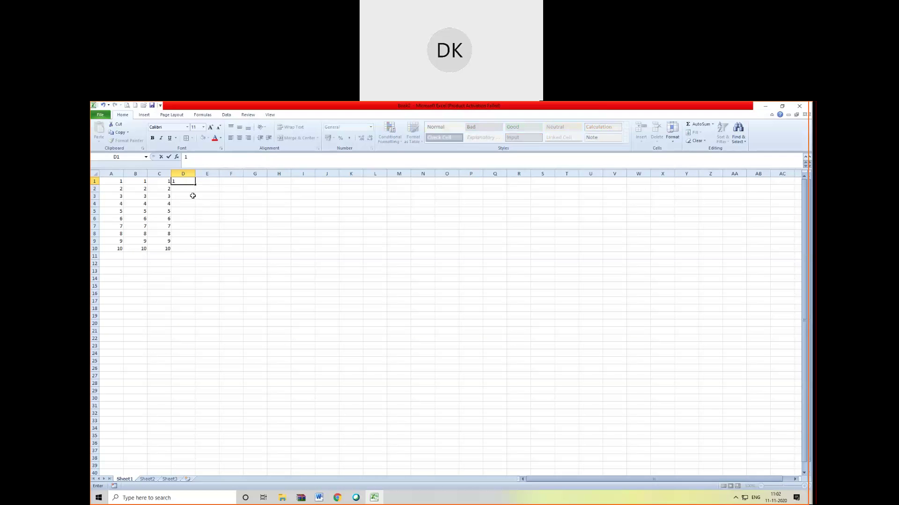
pyautogui.click(190, 195)
pyautogui.click(186, 182)
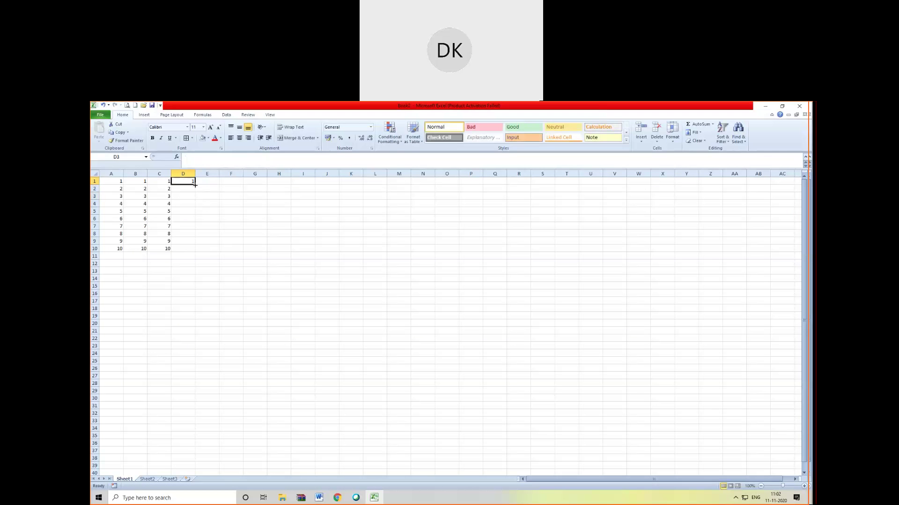
pyautogui.moveTo(196, 185); pyautogui.dragTo(197, 251)
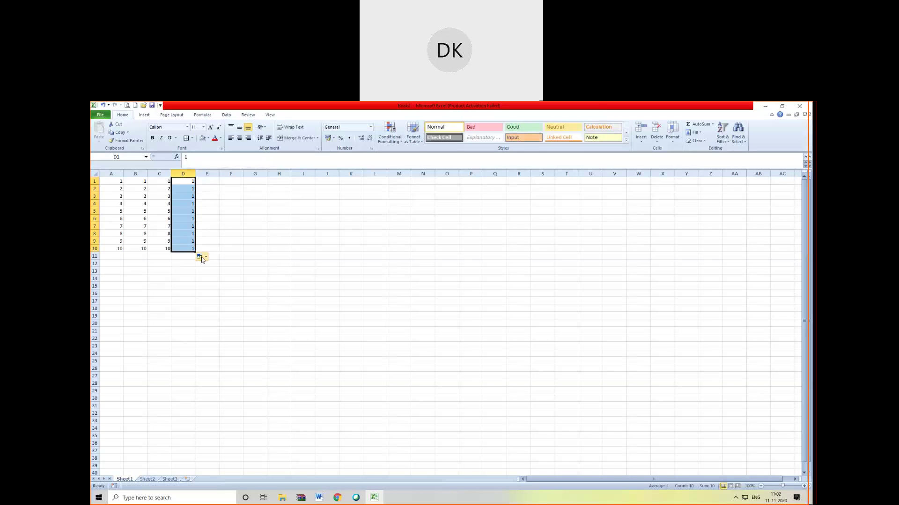
pyautogui.click(206, 258)
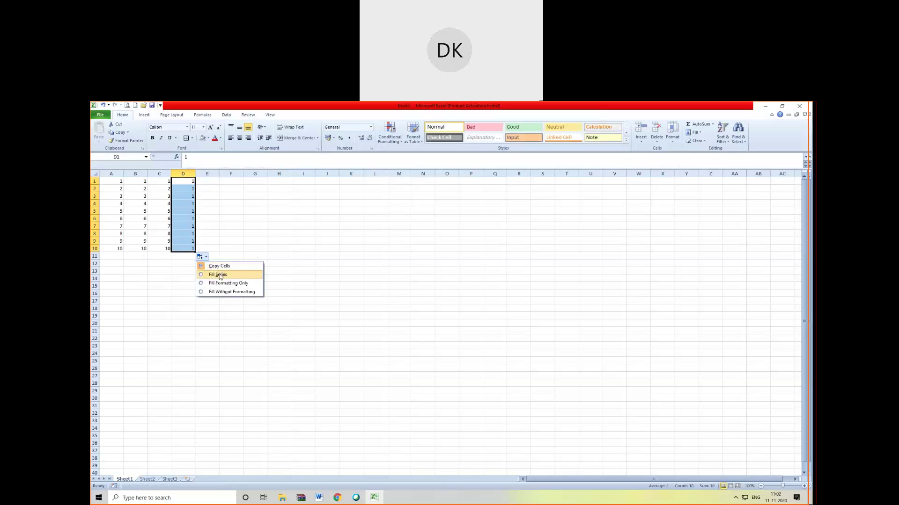
pyautogui.click(220, 276)
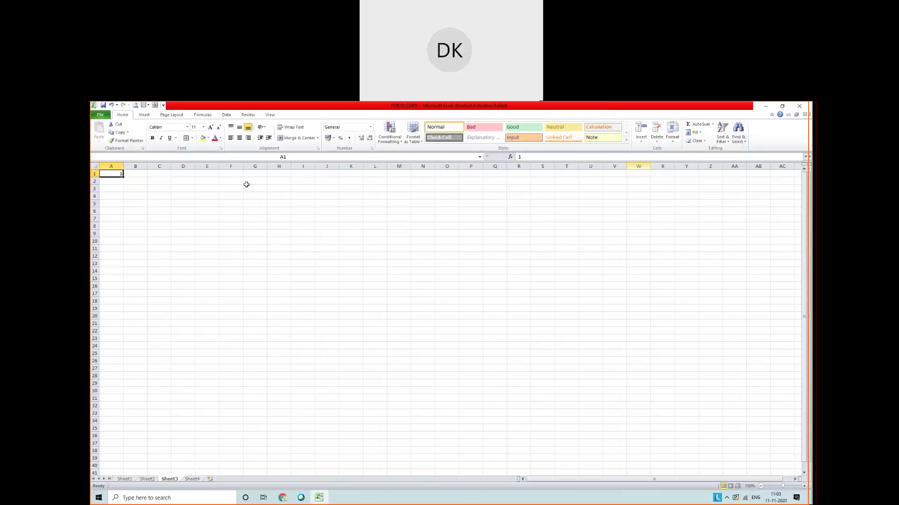
# Step: On Sheet3 of the other workbook, copy the 1 in A1 down to A14 and add a sum in A15
pyautogui.moveTo(123, 177); pyautogui.dragTo(119, 275)
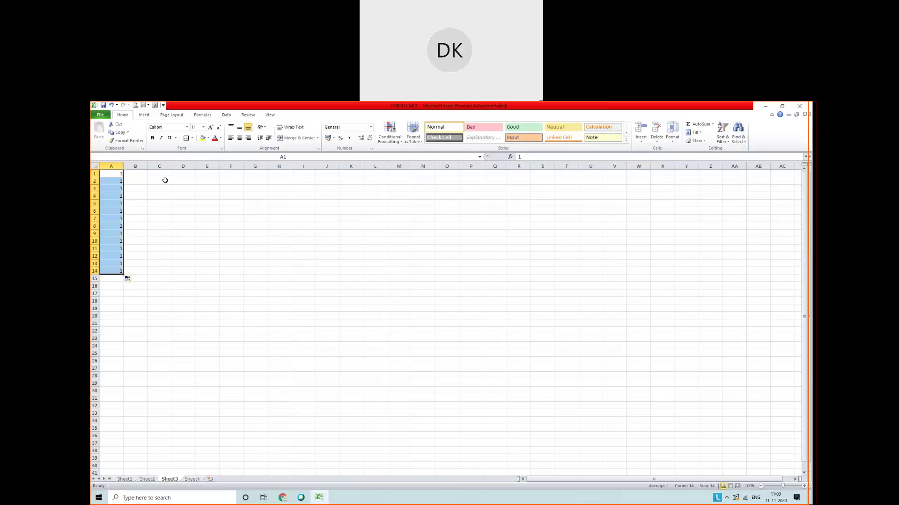
pyautogui.click(712, 125)
pyautogui.click(710, 149)
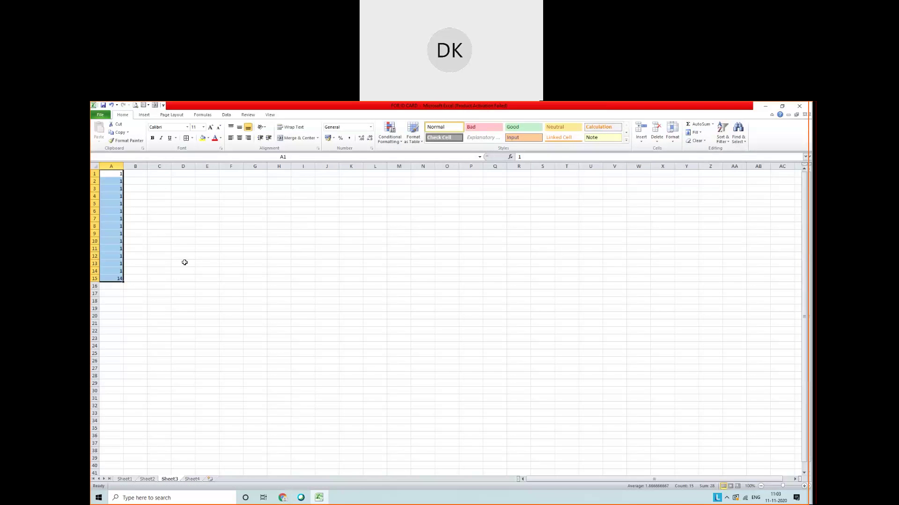
pyautogui.hotkey('ctrl', 'shift', 'Down')
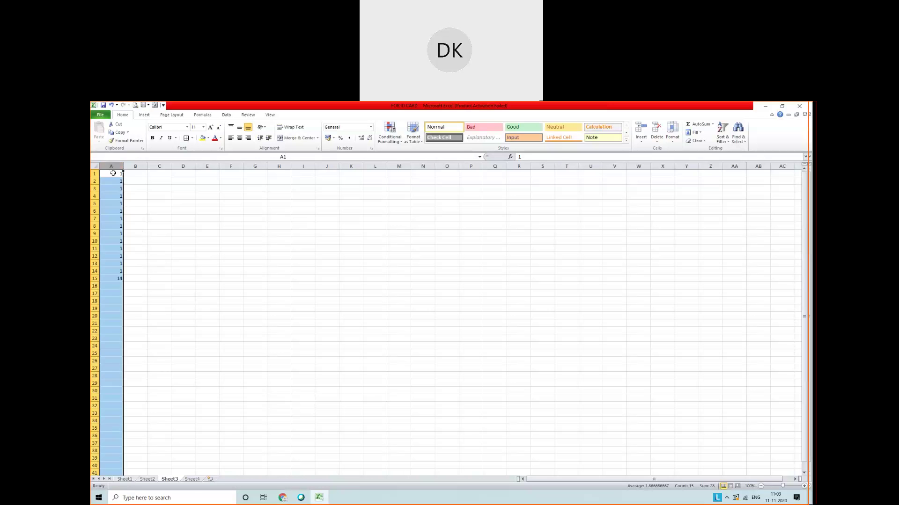
pyautogui.click(114, 174)
pyautogui.moveTo(116, 174); pyautogui.dragTo(117, 181)
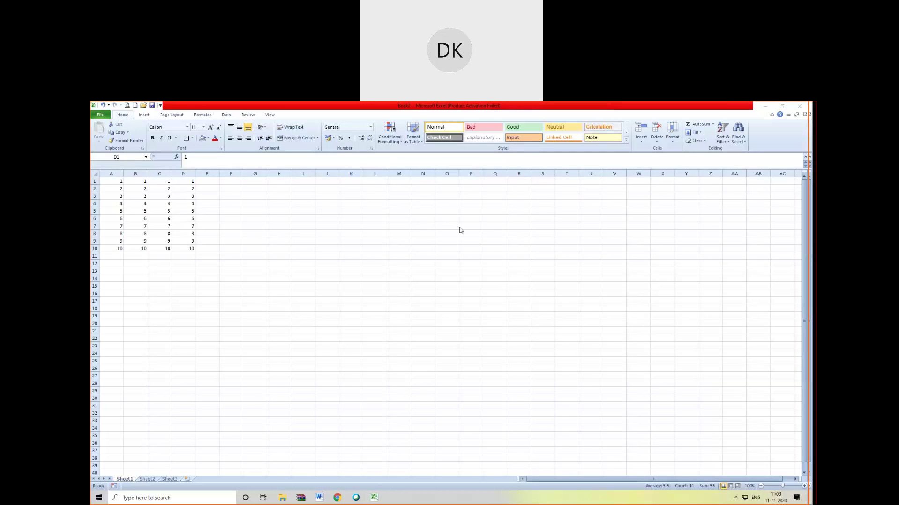
# Step: In the first workbook's Sheet1, enter 1 in E1 and fill it down to E10 as an increasing series
pyautogui.click(211, 181)
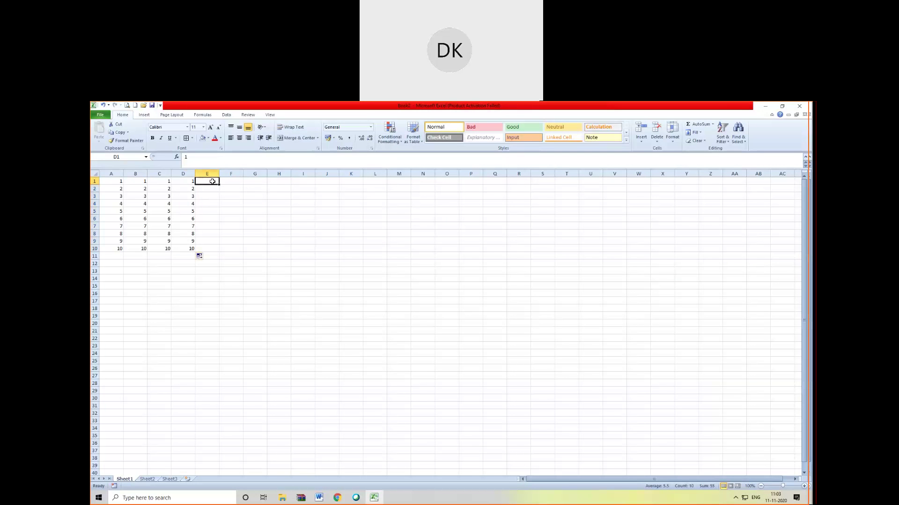
pyautogui.write('1')
pyautogui.press('Return')
pyautogui.click(211, 182)
pyautogui.moveTo(219, 184); pyautogui.dragTo(223, 253)
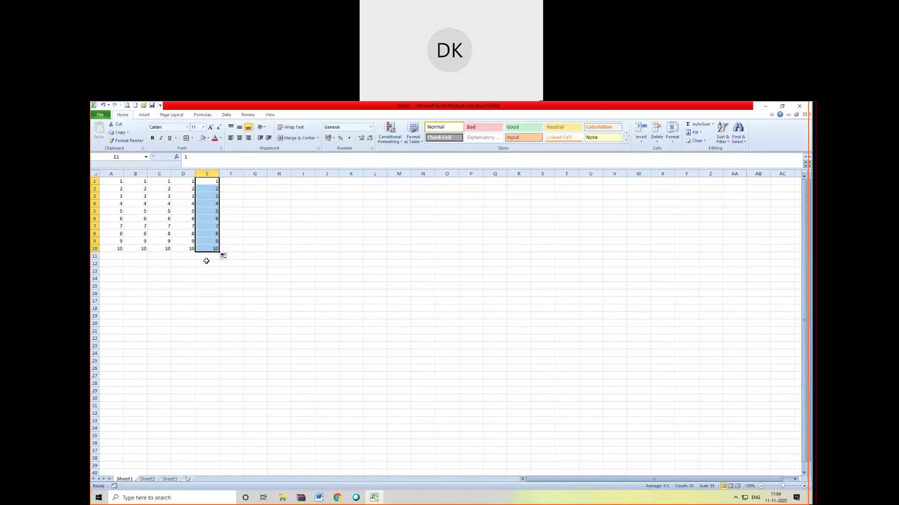
# Step: Clear all the number columns in the range A1:F12
pyautogui.click(208, 257)
pyautogui.click(238, 265)
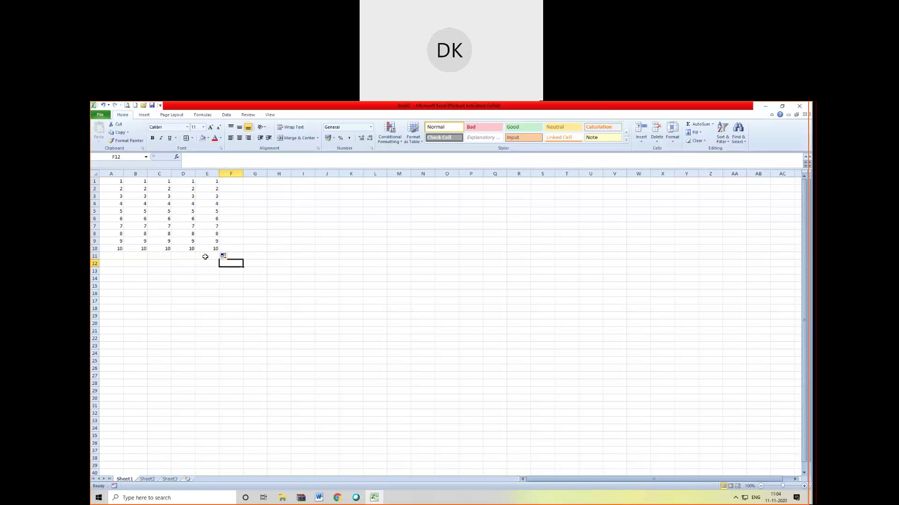
pyautogui.moveTo(205, 257); pyautogui.dragTo(117, 174)
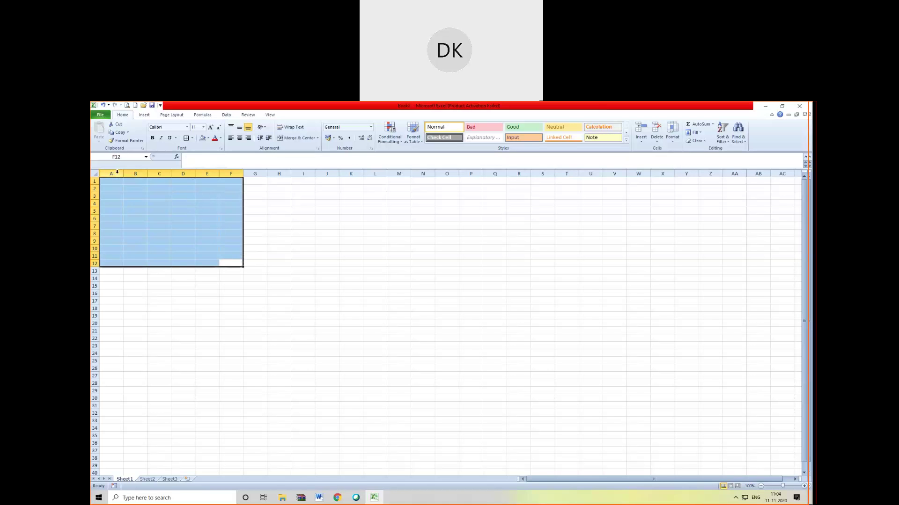
# Step: Enter JANUARY in A1 and fill the month names down to A18
pyautogui.press('Up')
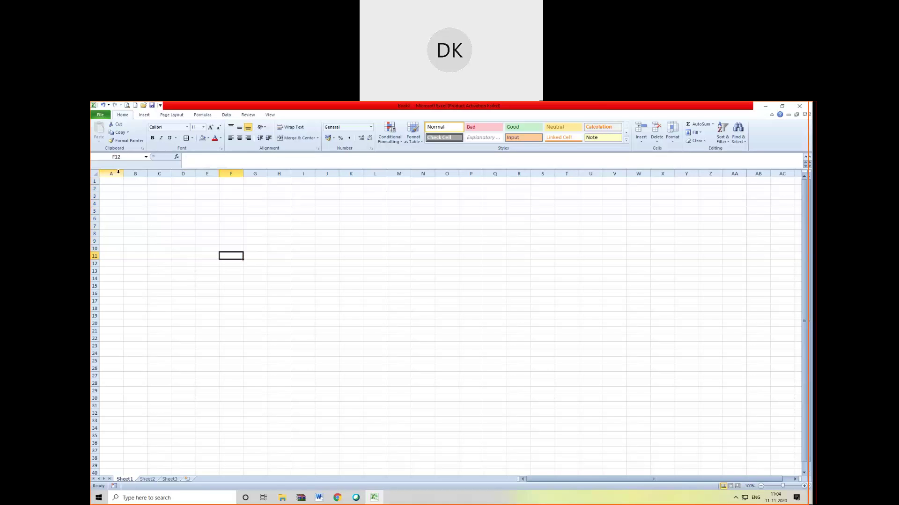
pyautogui.hotkey('ctrl', 'Up')
pyautogui.press('Left')
pyautogui.press('Left')
pyautogui.press('Left')
pyautogui.press('Left')
pyautogui.press('Left')
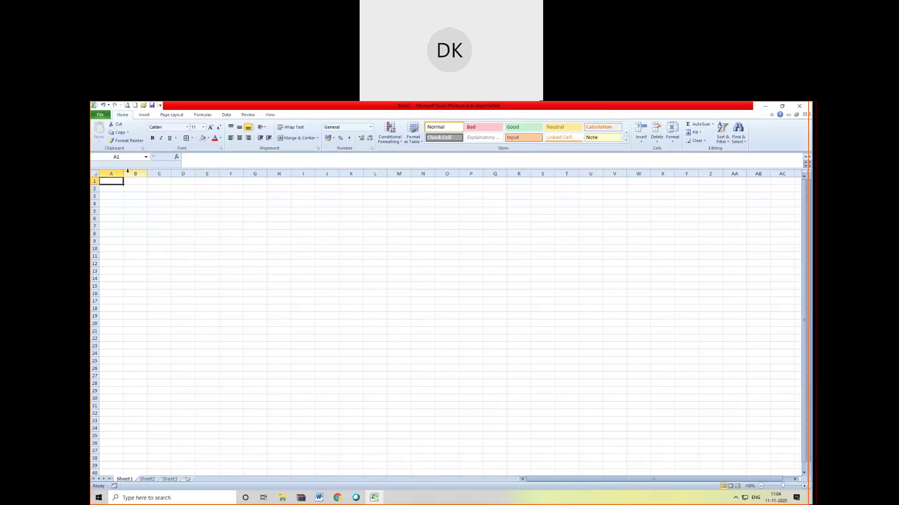
pyautogui.write('JANUARY')
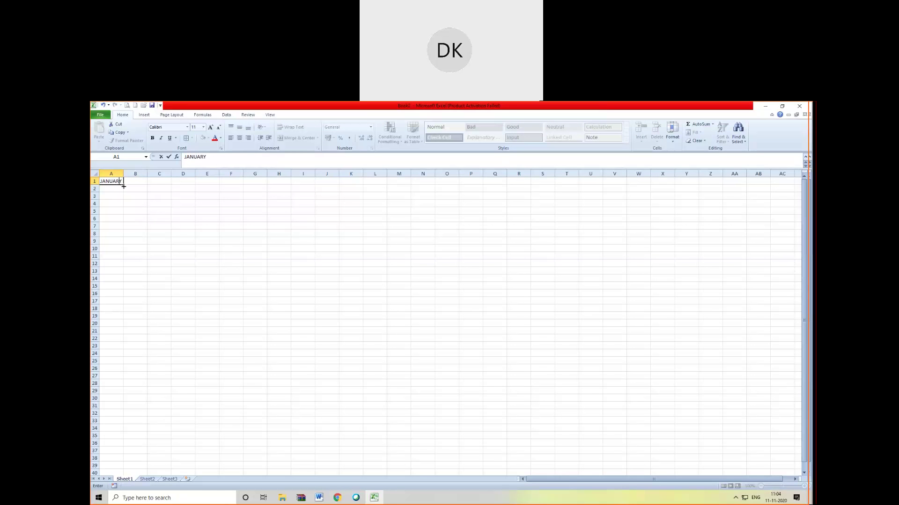
pyautogui.moveTo(124, 185); pyautogui.dragTo(129, 310)
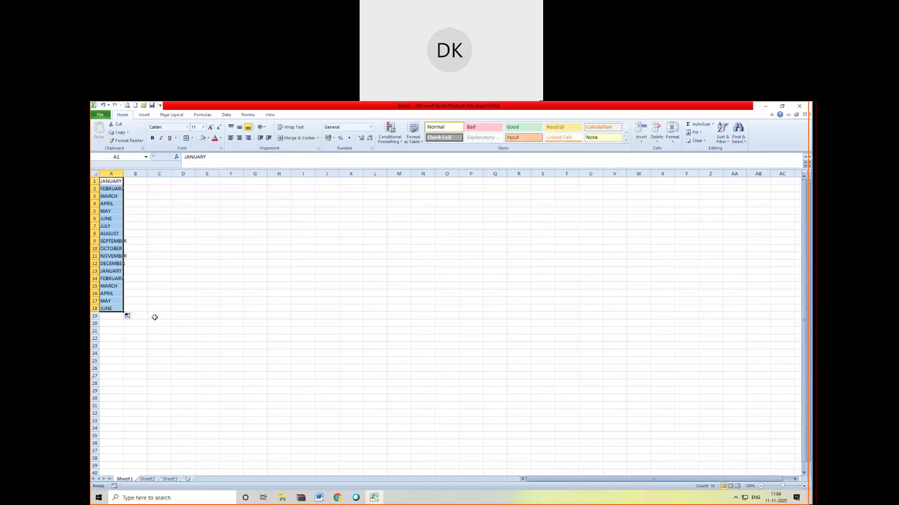
# Step: Enter JAN in B1 and fill the abbreviated months down to B15 and across to K1
pyautogui.click(140, 182)
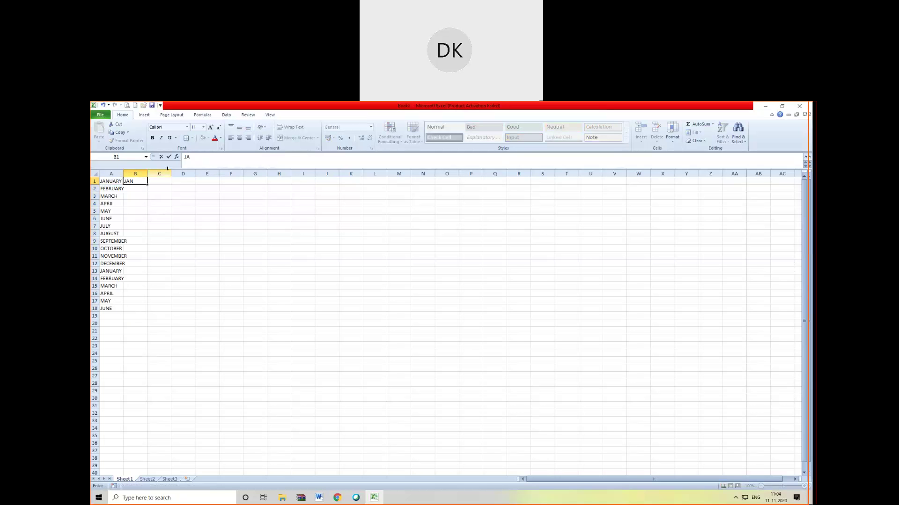
pyautogui.moveTo(147, 185); pyautogui.dragTo(147, 293)
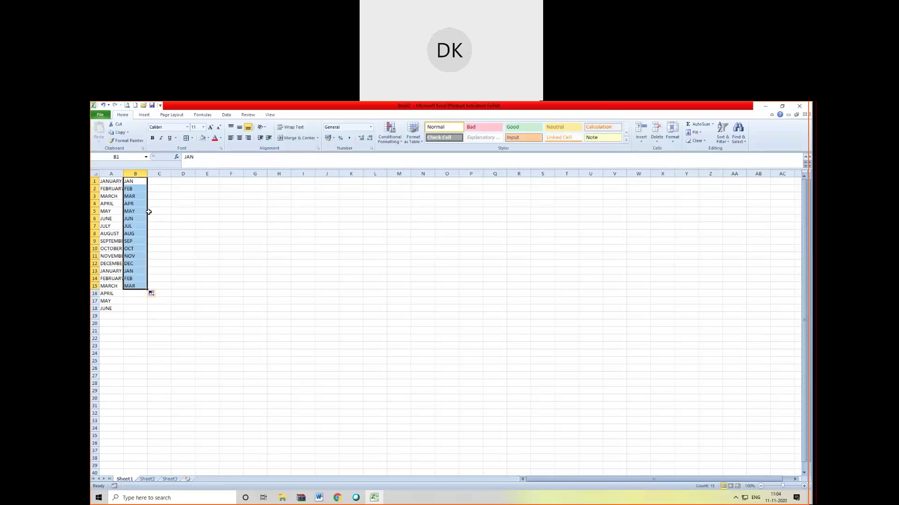
pyautogui.click(135, 185)
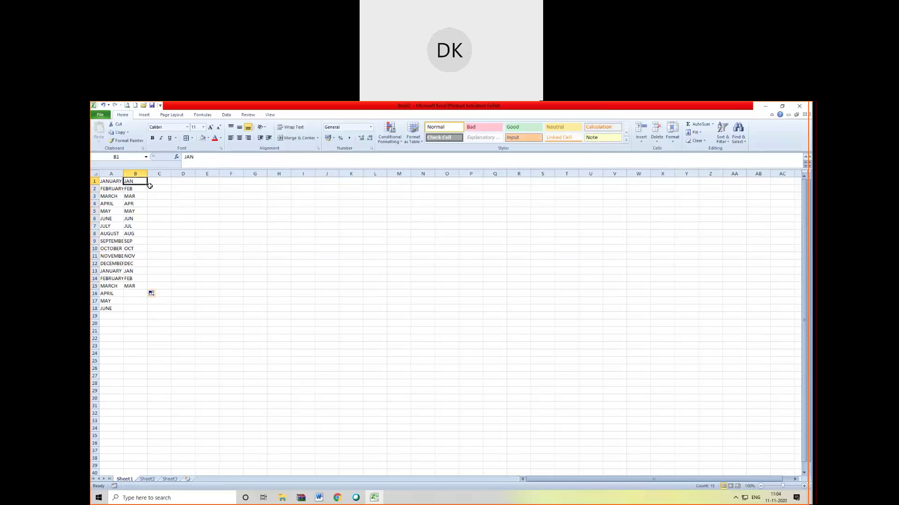
pyautogui.moveTo(148, 185); pyautogui.dragTo(360, 185)
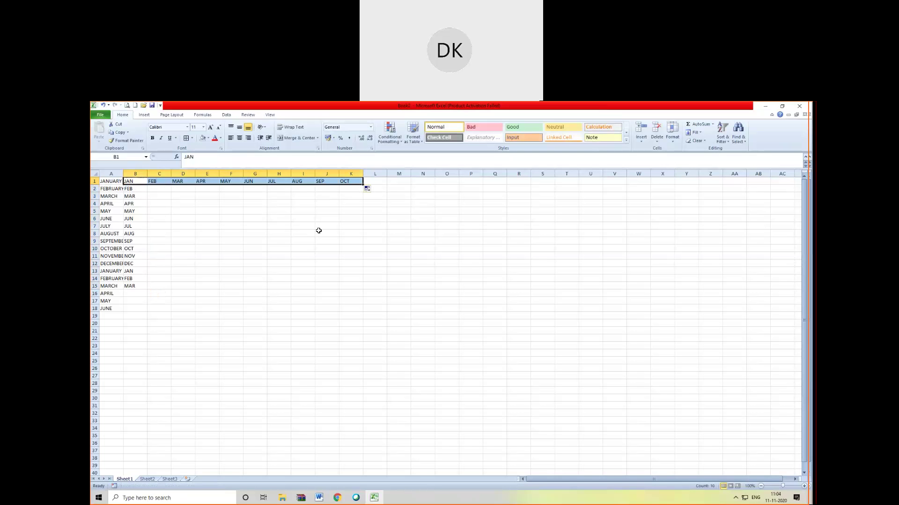
# Step: Enter MONDAY in D7 and fill the weekday names across the row to M7
pyautogui.click(187, 227)
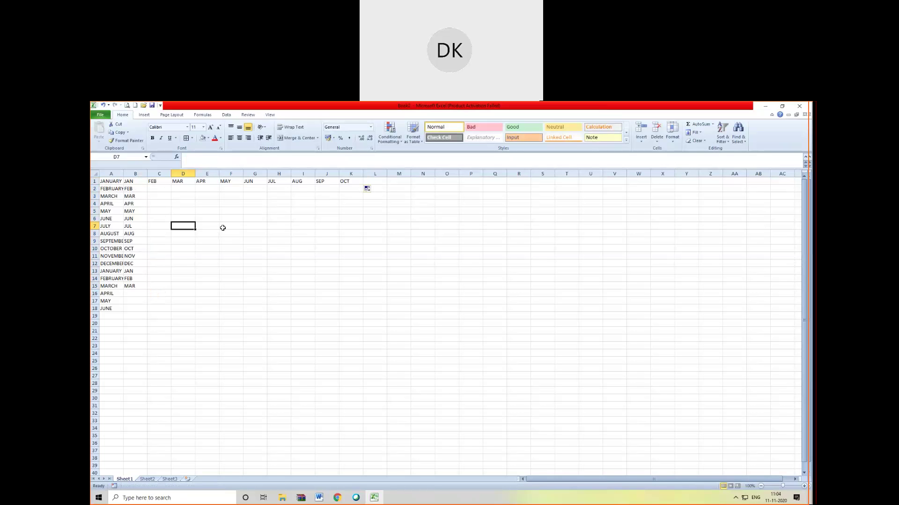
pyautogui.write('MO')
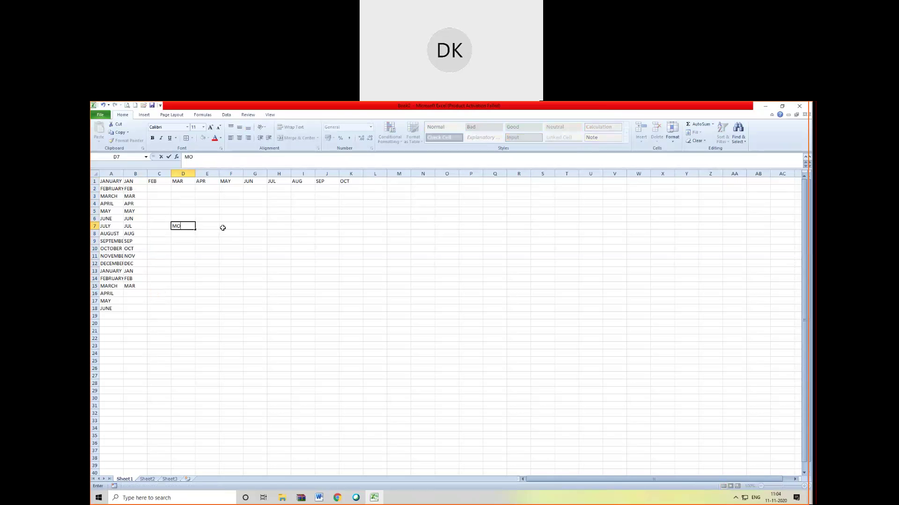
pyautogui.write('NDAY')
pyautogui.moveTo(195, 230); pyautogui.dragTo(403, 235)
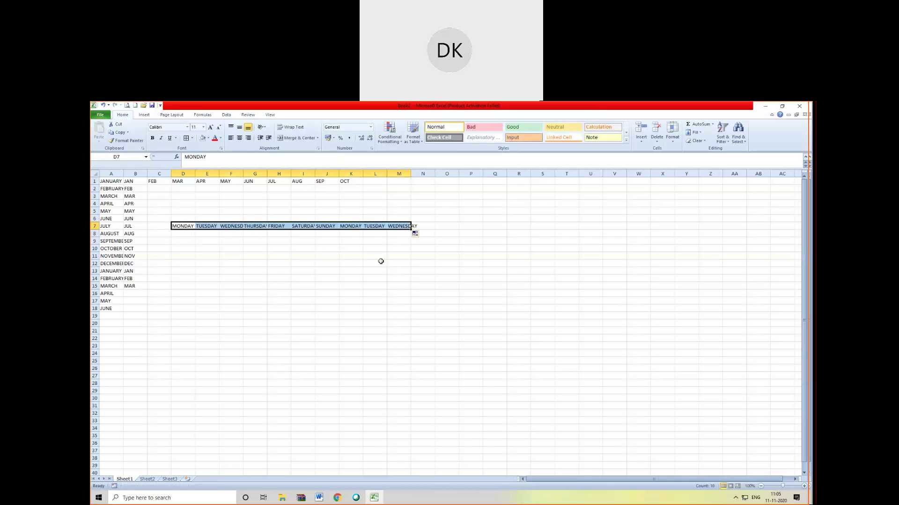
pyautogui.click(185, 234)
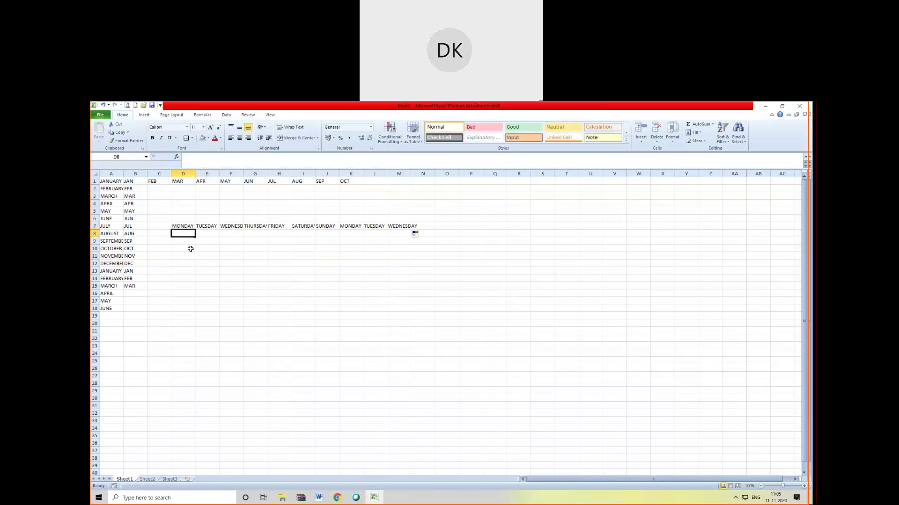
# Step: Enter SUN in D8 and fill the abbreviated weekday names down to D20
pyautogui.write('SUN')
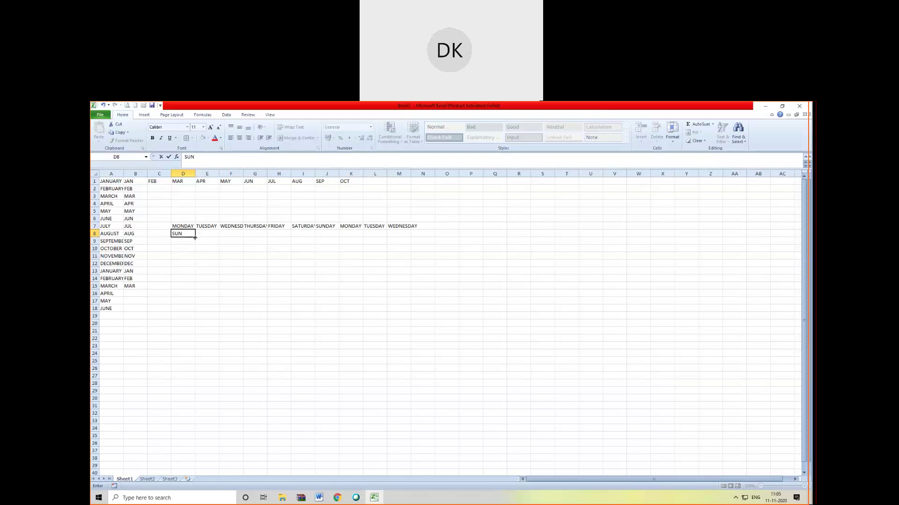
pyautogui.moveTo(196, 237); pyautogui.dragTo(201, 332)
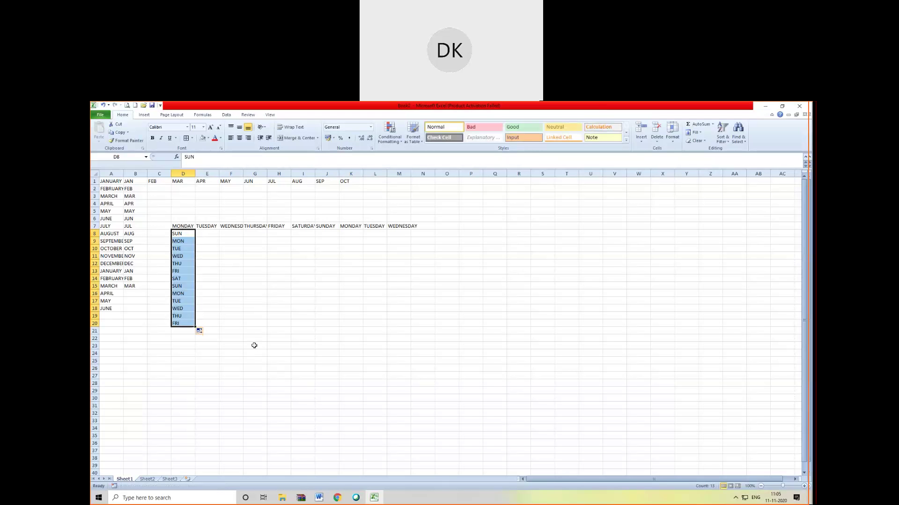
pyautogui.click(297, 336)
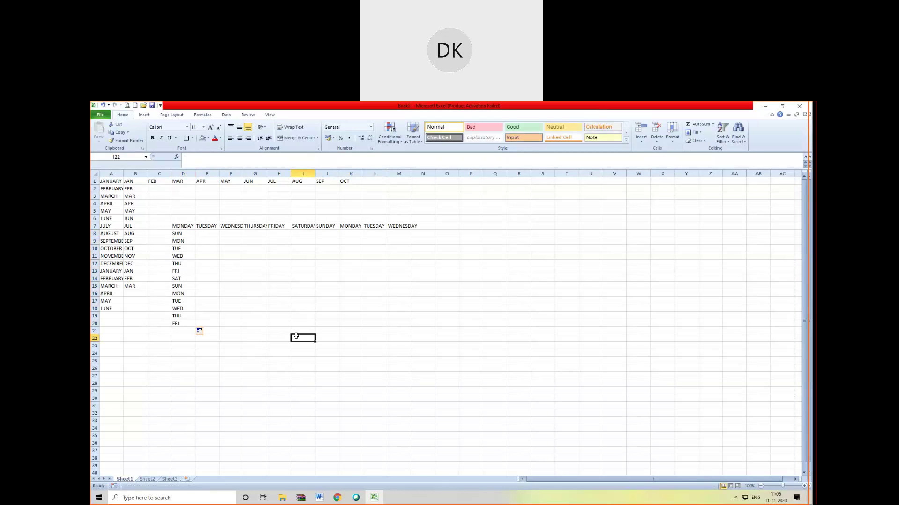
# Step: Clear all month and weekday entries from the whole sheet
pyautogui.hotkey('ctrl', 'a')
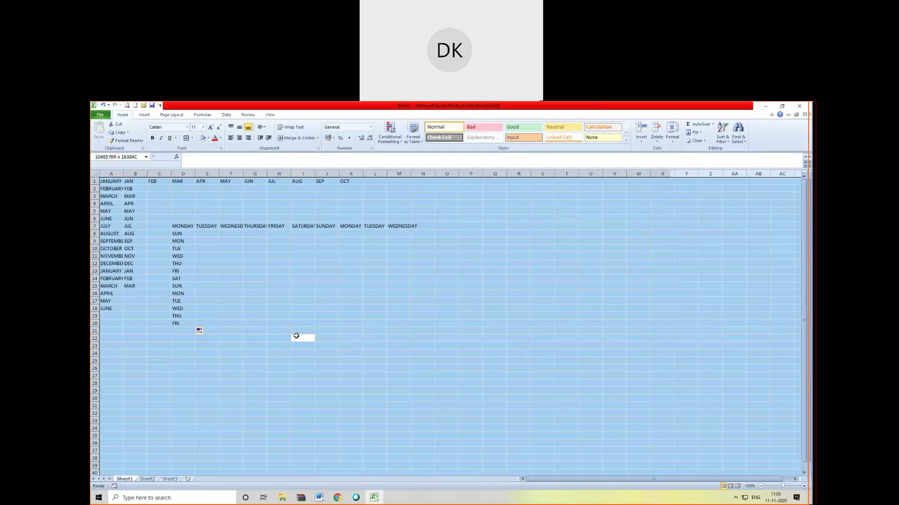
pyautogui.press('Delete')
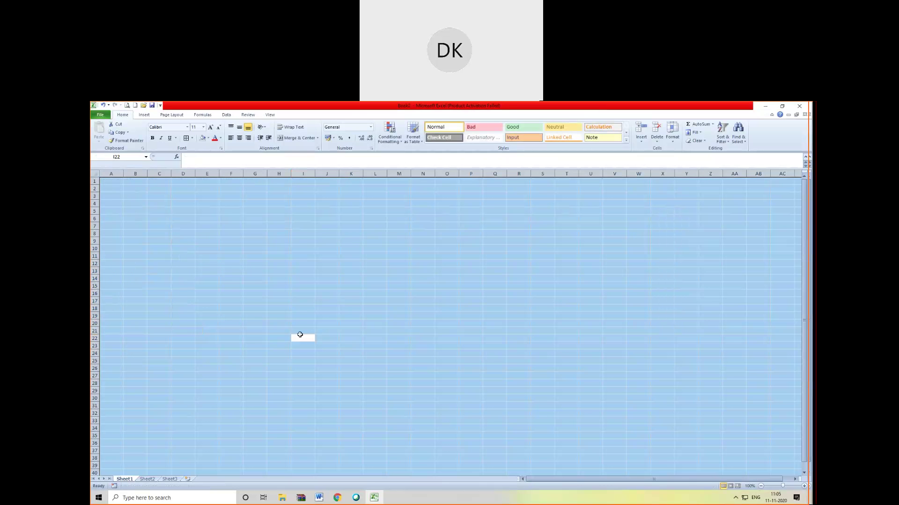
pyautogui.click(232, 279)
# Step: Enter 2 in A1 and 4 in A2, and move both numbers over to B1:B2
pyautogui.click(111, 188)
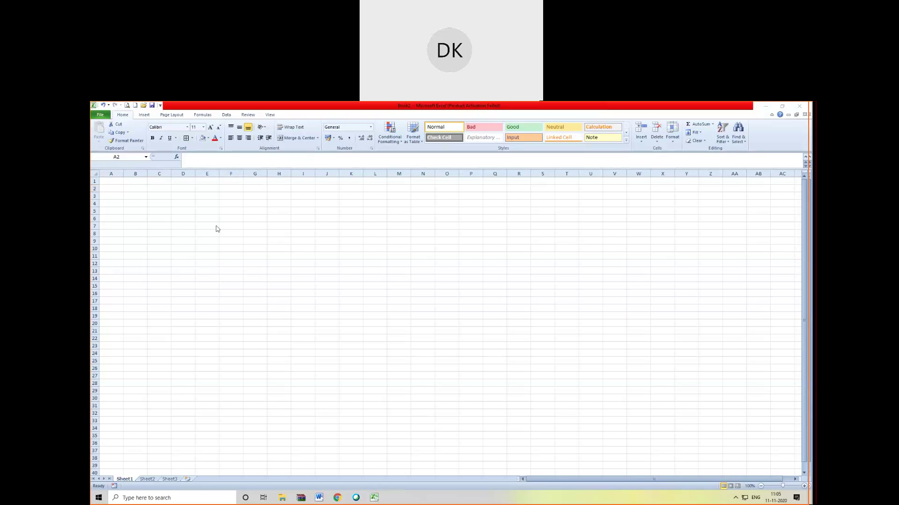
pyautogui.click(114, 180)
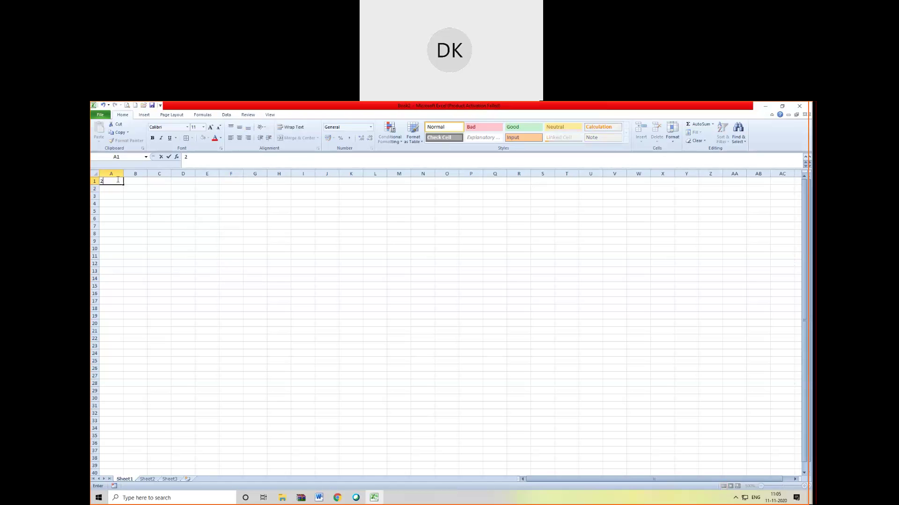
pyautogui.press('Down')
pyautogui.write('4')
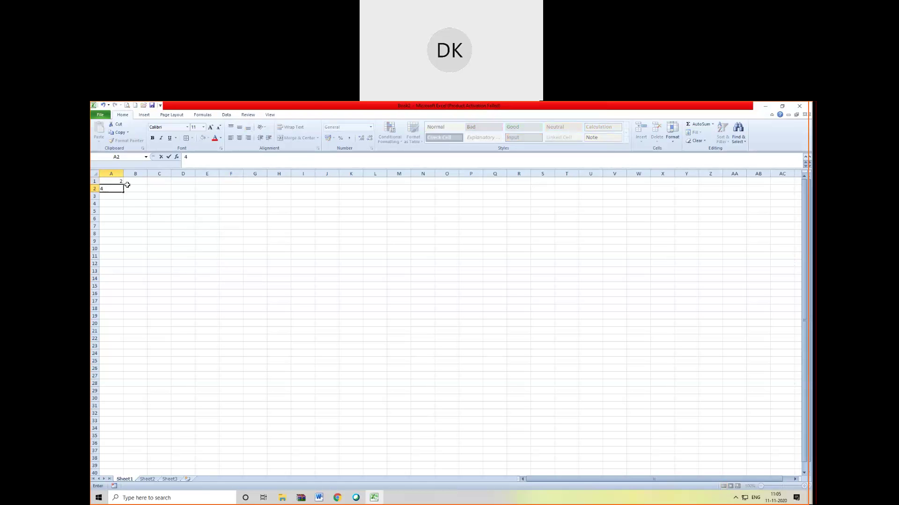
pyautogui.press('Down')
pyautogui.press('Down')
pyautogui.press('Down')
pyautogui.moveTo(107, 179); pyautogui.dragTo(145, 186)
# Step: Enter 1 in A1 and fill column A down to A10 with the numbers 1 to 10
pyautogui.click(119, 182)
pyautogui.write('1')
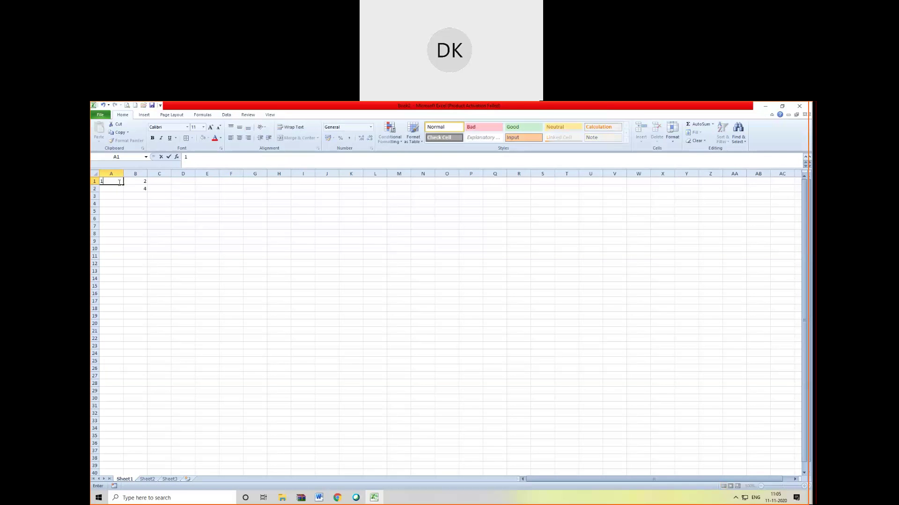
pyautogui.click(120, 190)
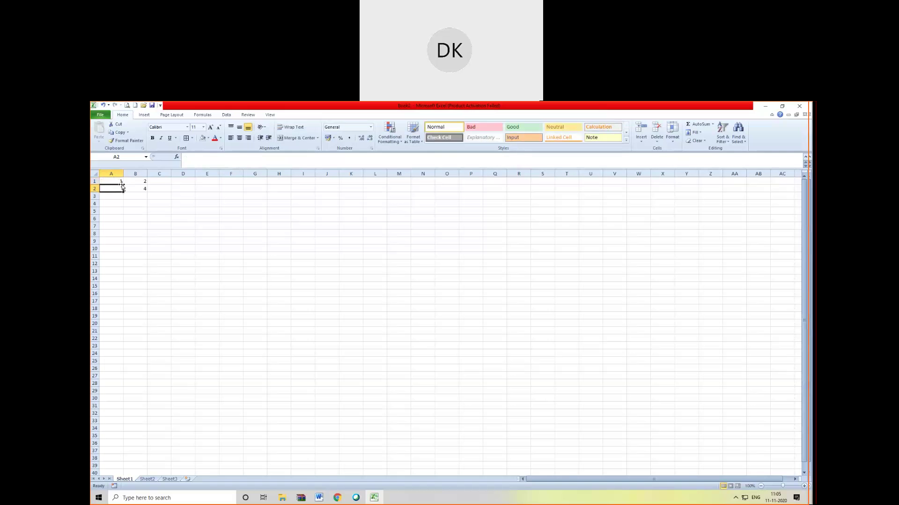
pyautogui.moveTo(124, 183); pyautogui.dragTo(124, 255)
# Step: Fill the even-number series from B1:B2 down to B10 and extend both columns across to W10 as multiplication tables
pyautogui.moveTo(145, 180); pyautogui.dragTo(145, 249)
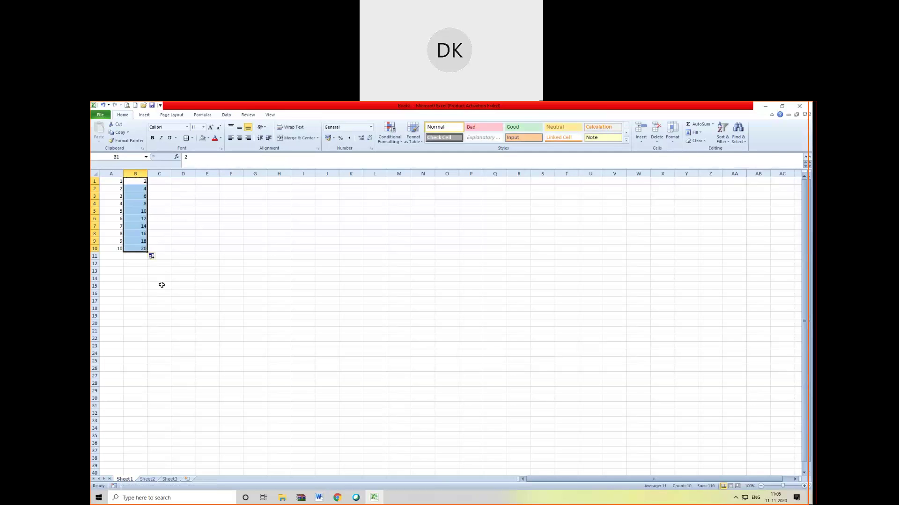
pyautogui.moveTo(112, 182); pyautogui.dragTo(645, 267)
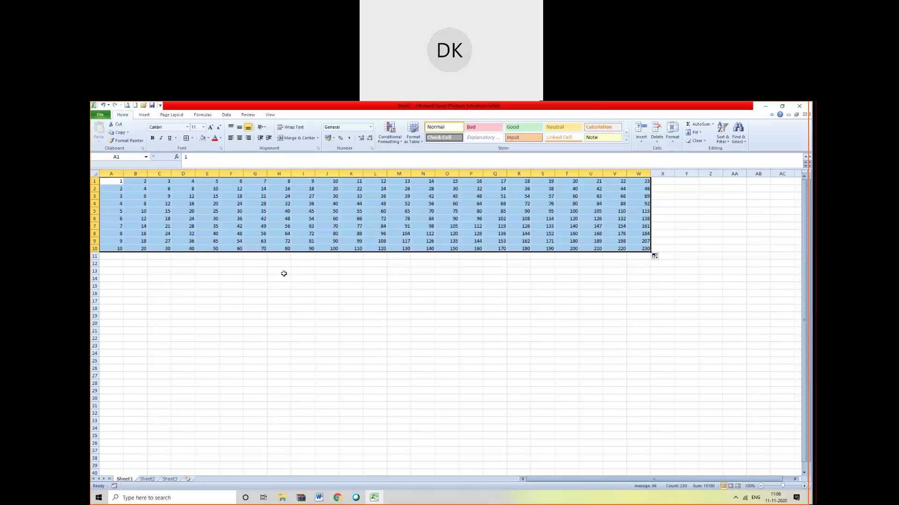
pyautogui.click(234, 278)
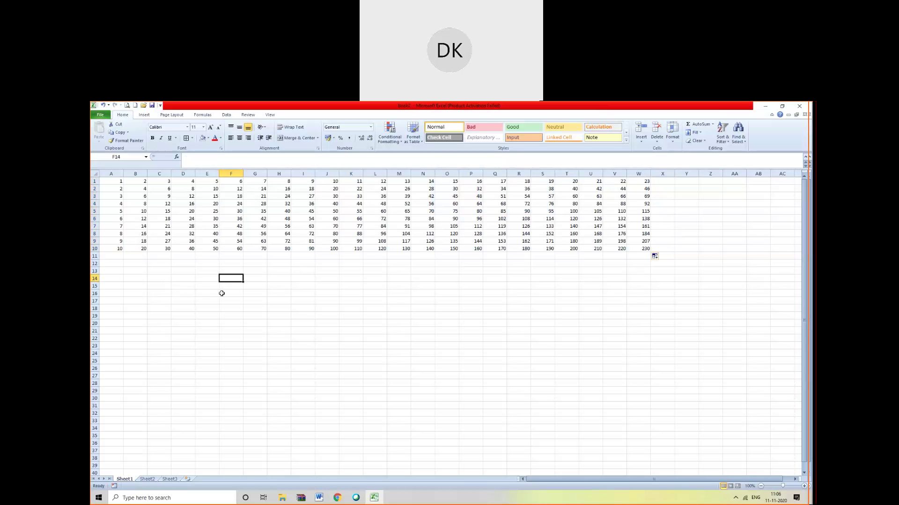
# Step: Select the whole number table A1:W10 twice, deselecting it each time
pyautogui.moveTo(110, 181); pyautogui.dragTo(632, 246)
pyautogui.click(608, 263)
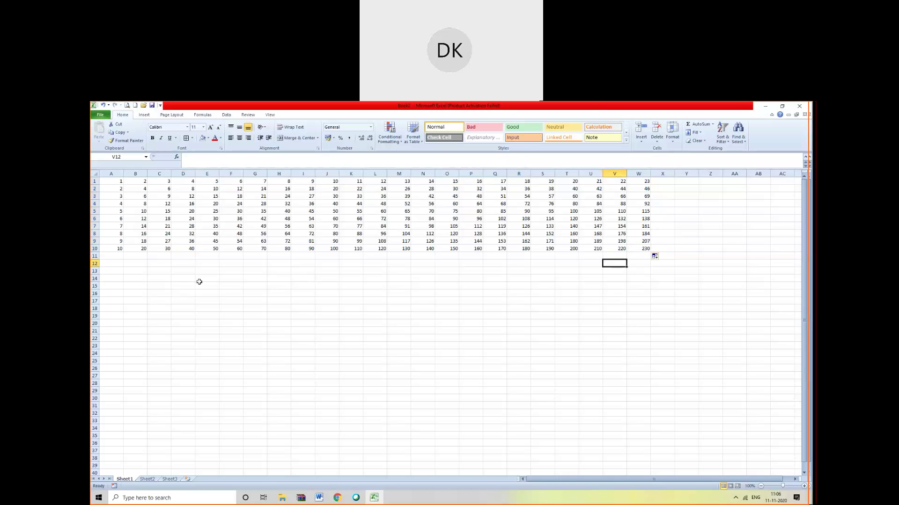
pyautogui.moveTo(111, 182); pyautogui.dragTo(654, 254)
pyautogui.click(587, 278)
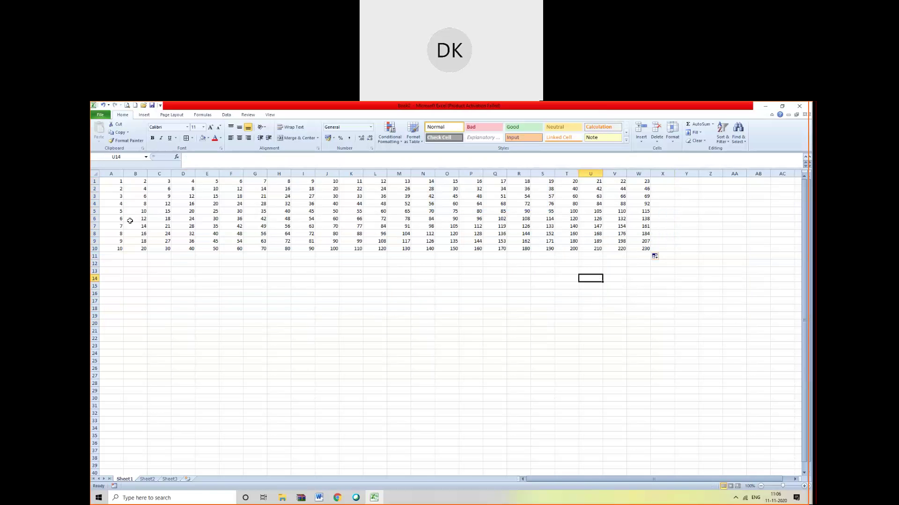
# Step: Extend the selection from A1 across row 1 to W1 and down to row 10, and return to A1
pyautogui.click(112, 183)
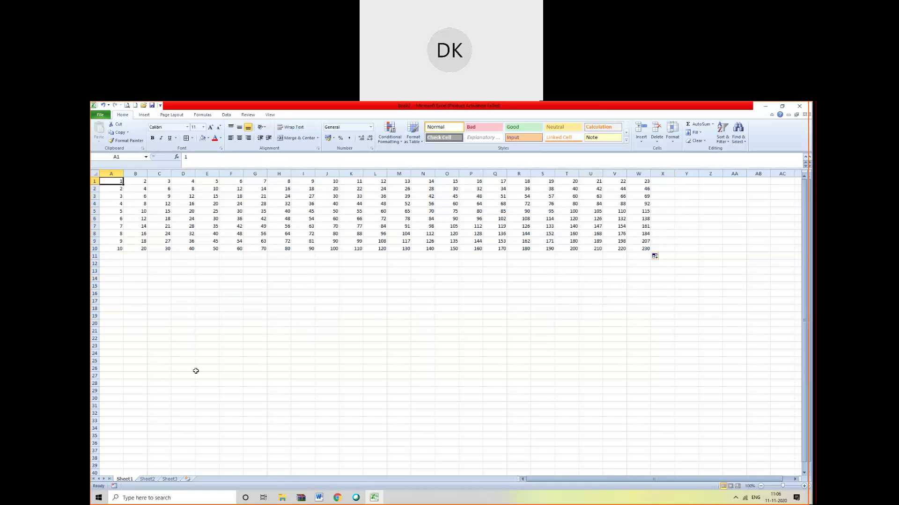
pyautogui.hotkey('ctrl', 'shift', 'Right')
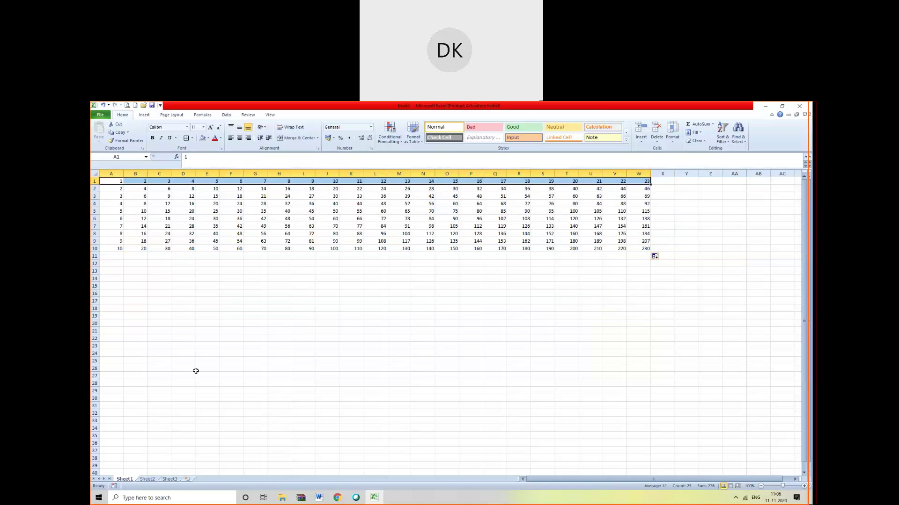
pyautogui.hotkey('ctrl', 'shift', 'Down')
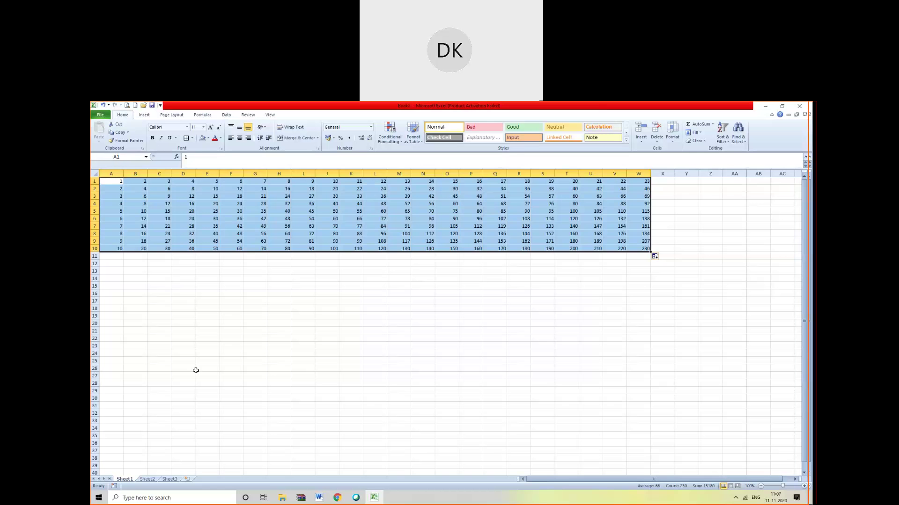
pyautogui.hotkey('ctrl', 'Home')
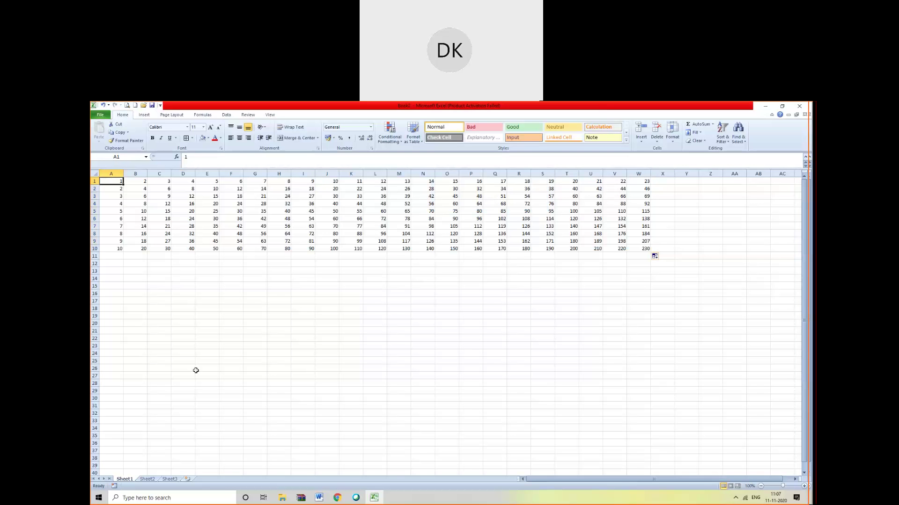
# Step: Jump from A1 to the sheet's last row and back, and to its last column and back
pyautogui.hotkey('ctrl', 'Down')
pyautogui.hotkey('ctrl', 'Down')
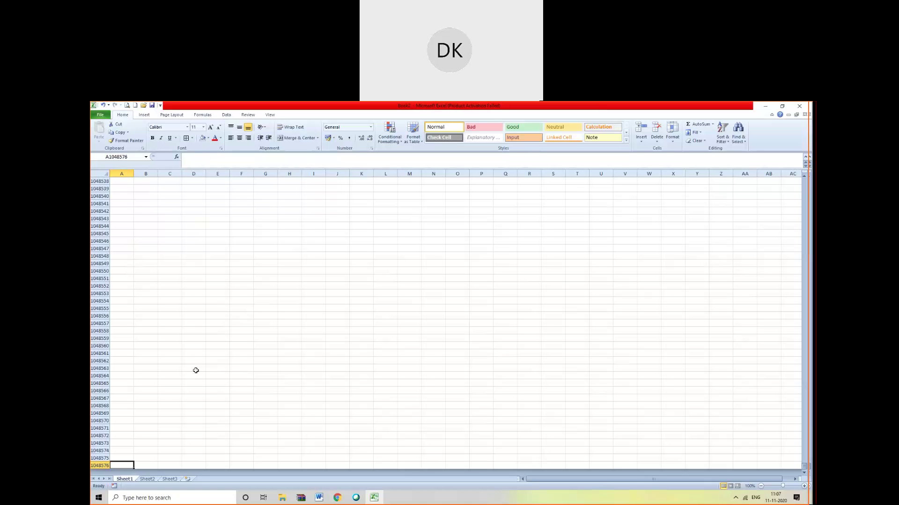
pyautogui.hotkey('ctrl', 'Up')
pyautogui.hotkey('ctrl', 'Up')
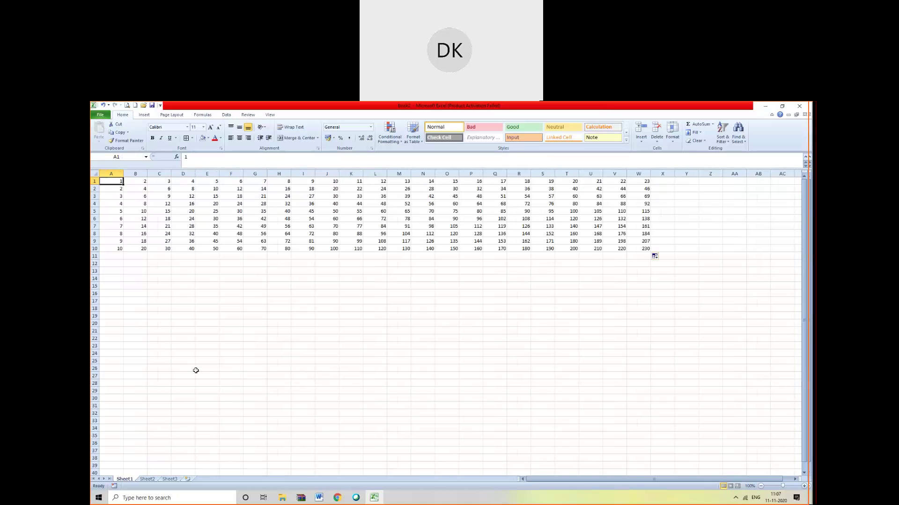
pyautogui.hotkey('ctrl', 'Right')
pyautogui.hotkey('ctrl', 'Right')
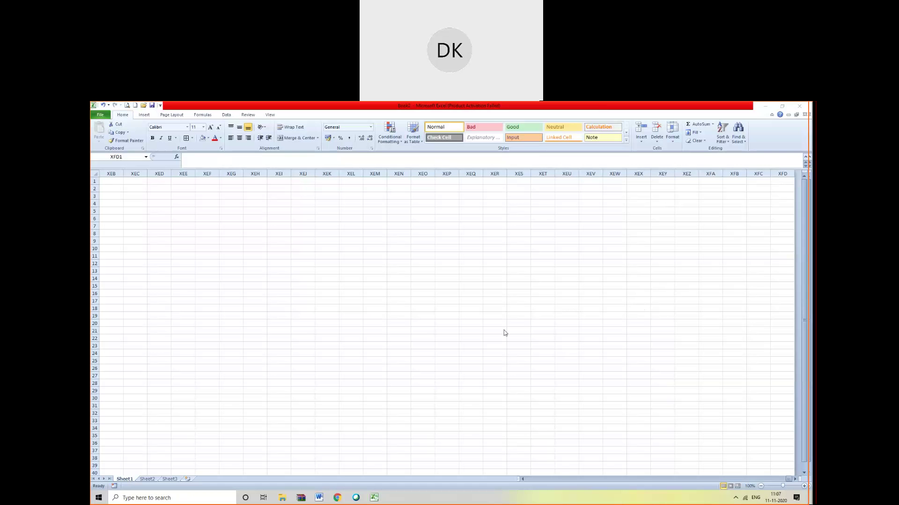
pyautogui.click(784, 184)
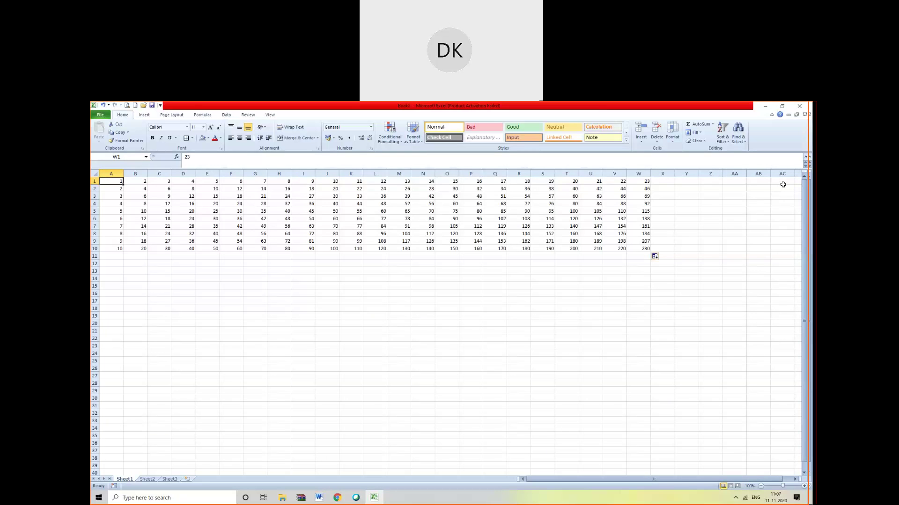
# Step: Clear the number table in A1:W10
pyautogui.hotkey('ctrl', 'a')
pyautogui.press('Delete')
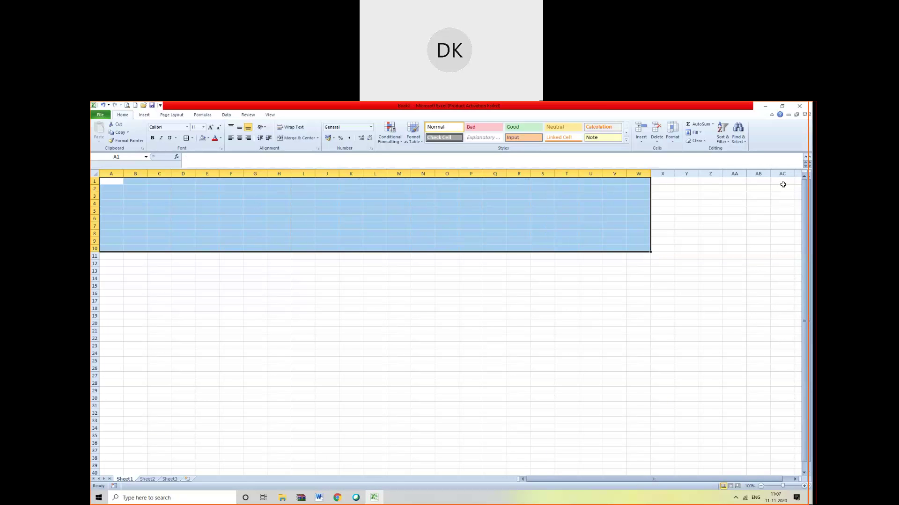
# Step: Enter 1 in A1 again and fill the series 1 to 10 down to A10
pyautogui.click(117, 181)
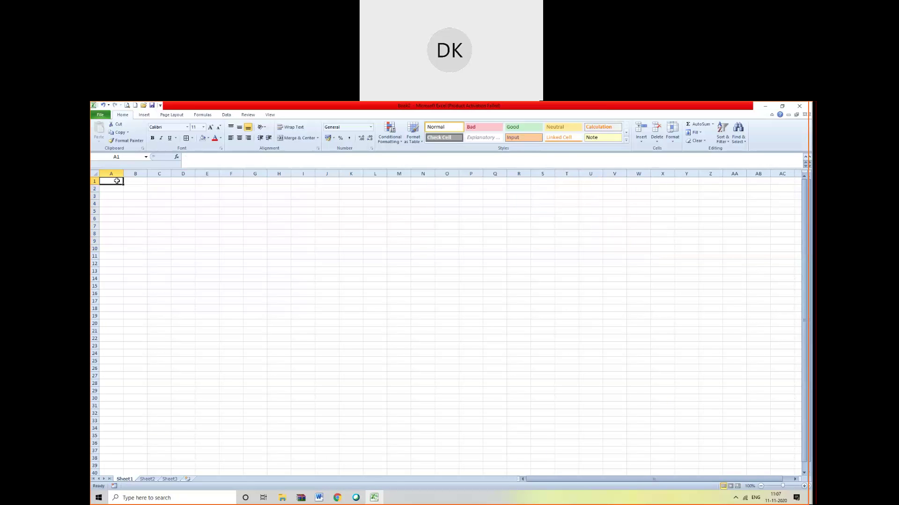
pyautogui.write('1')
pyautogui.moveTo(123, 186); pyautogui.dragTo(124, 244)
pyautogui.moveTo(123, 254); pyautogui.dragTo(124, 254)
# Step: Enter 2 in B1 and 4 in B2, and fill the series down to B10
pyautogui.click(139, 181)
pyautogui.write('2')
pyautogui.press('Return')
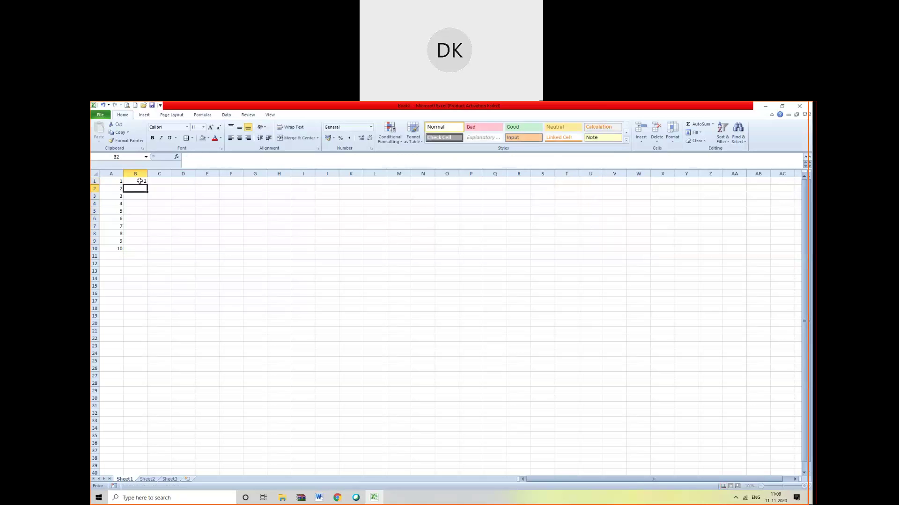
pyautogui.write('4')
pyautogui.press('Return')
pyautogui.click(141, 180)
pyautogui.moveTo(142, 179); pyautogui.dragTo(149, 252)
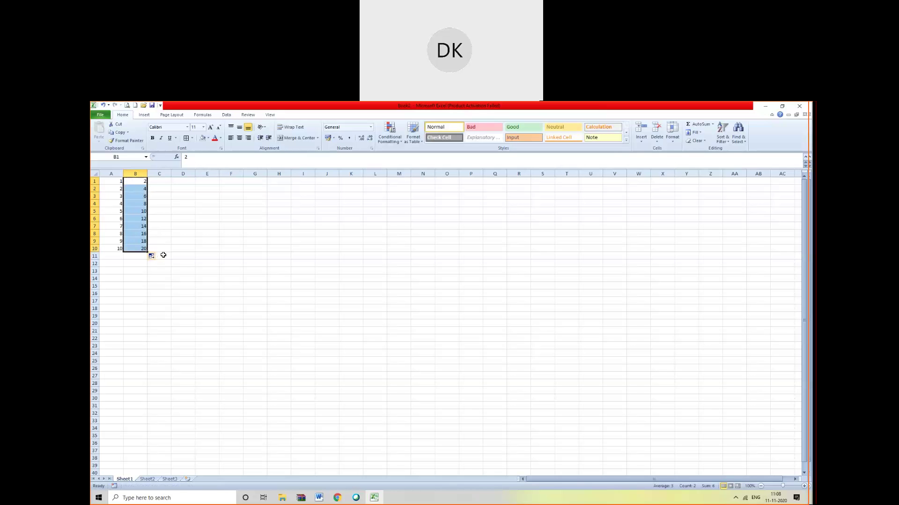
# Step: Extend the two number columns A1:B10 across to AB10 to build the multiplication tables from 1 to 28
pyautogui.moveTo(111, 182); pyautogui.dragTo(764, 274)
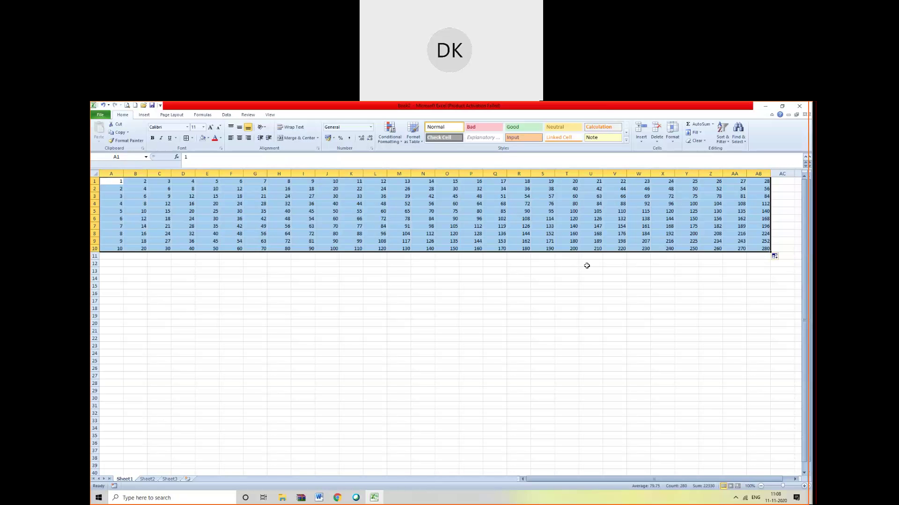
pyautogui.scroll(-1, 655, 310)
pyautogui.scroll(1, 678, 311)
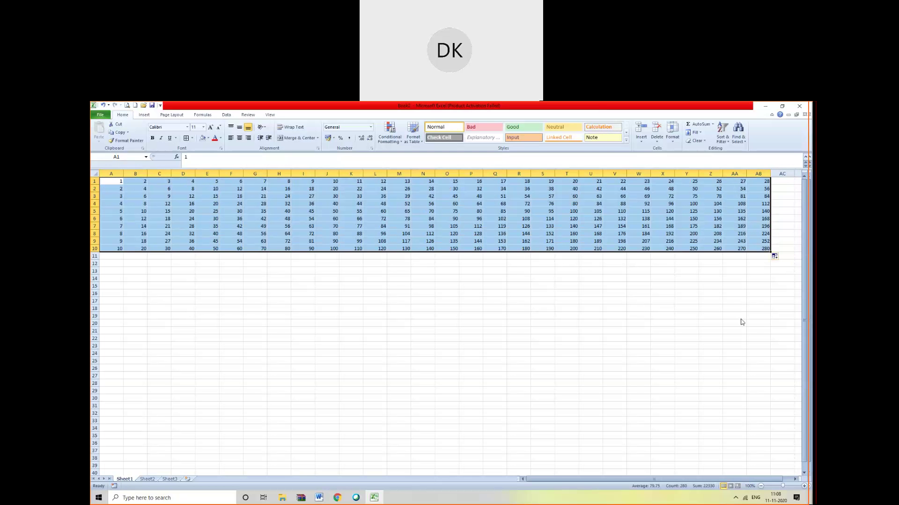